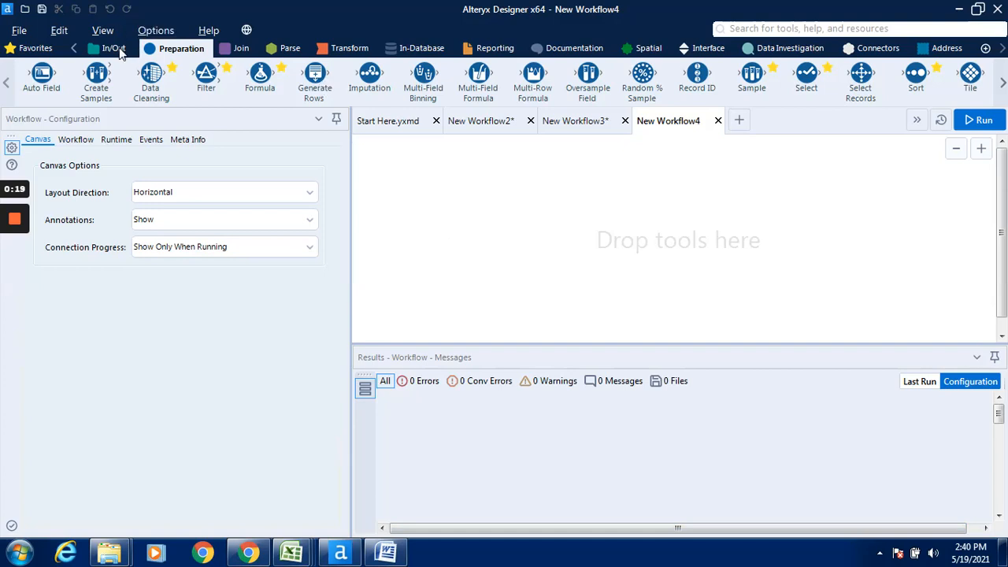
click(118, 49)
click(186, 50)
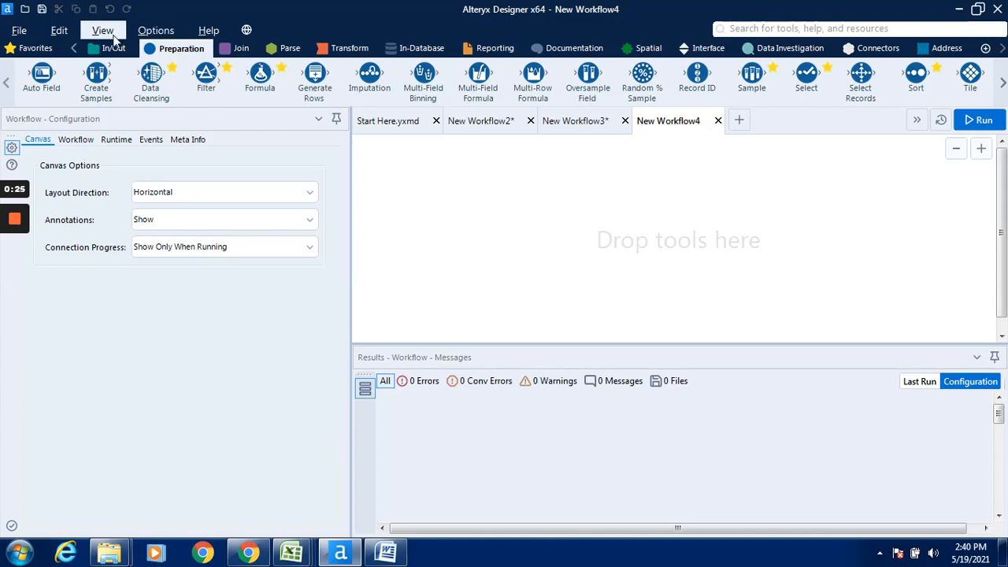
click(114, 50)
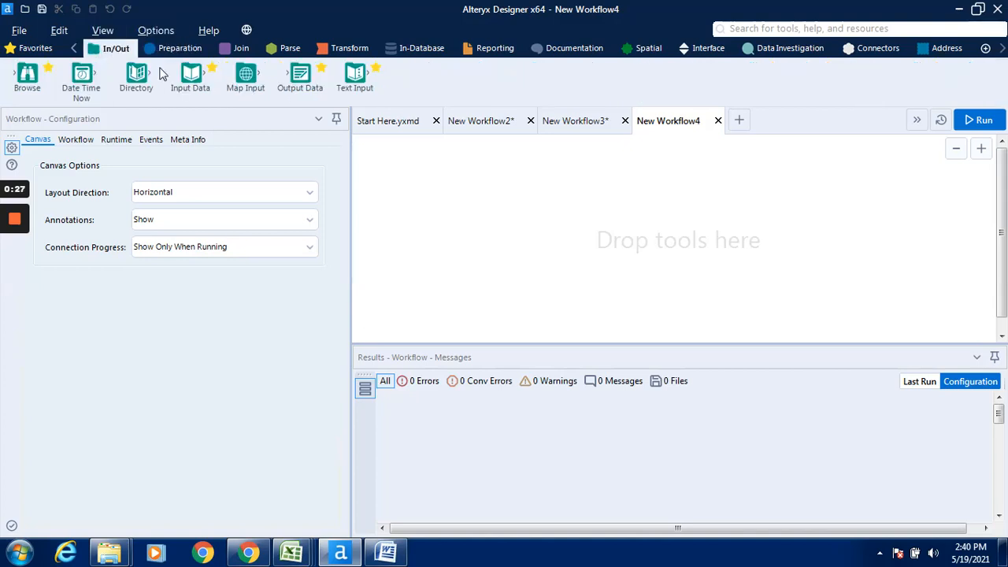
drag(189, 76, 183, 80)
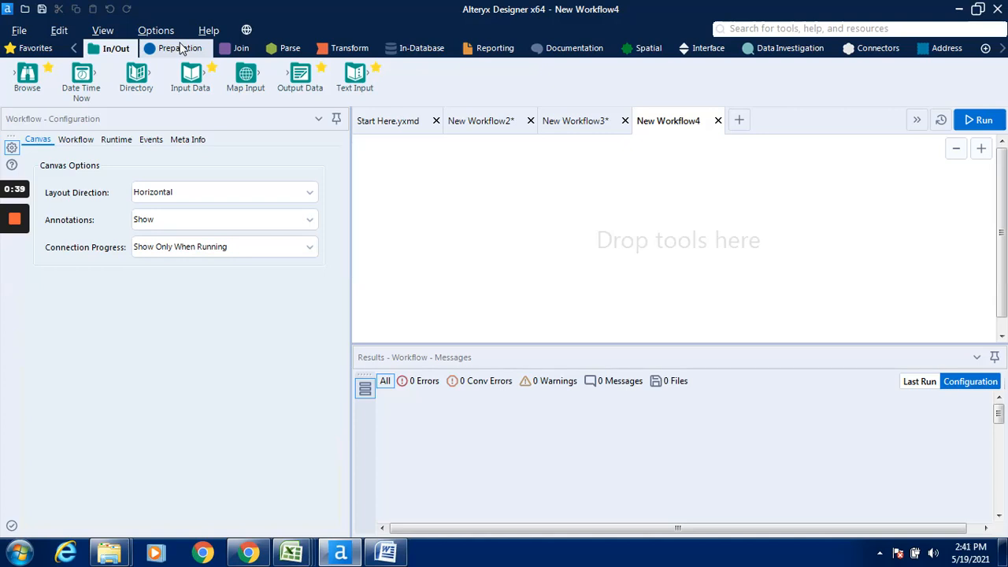
- Add a Generate Rows tool from the Preparation category to the empty New Workflow4 canvas
click(180, 49)
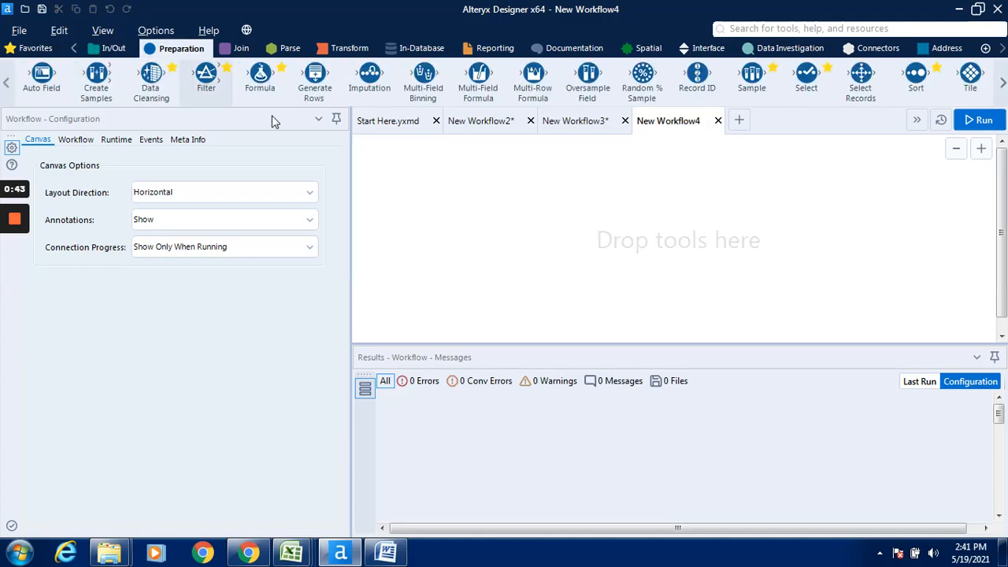
drag(315, 79, 314, 80)
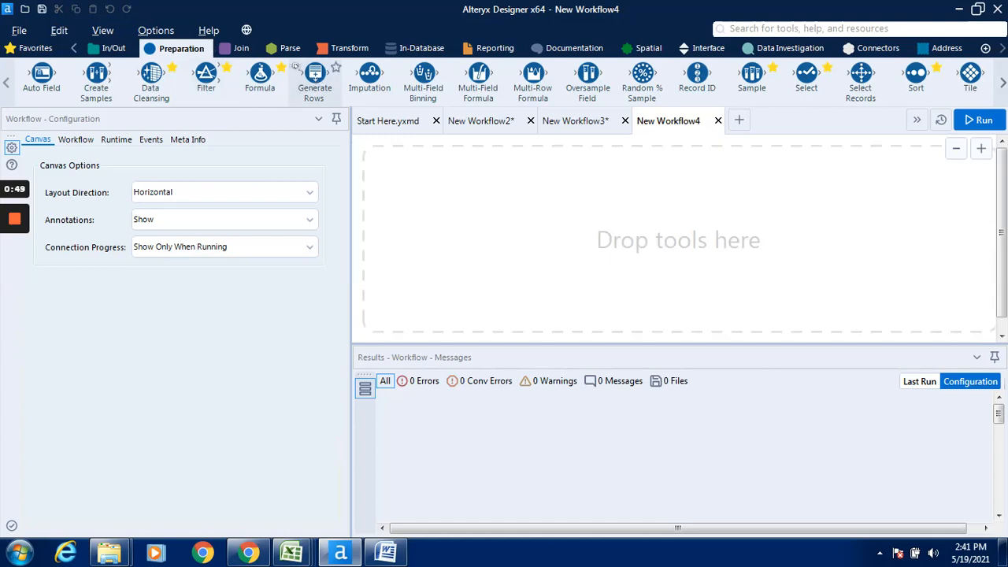
drag(296, 67, 407, 182)
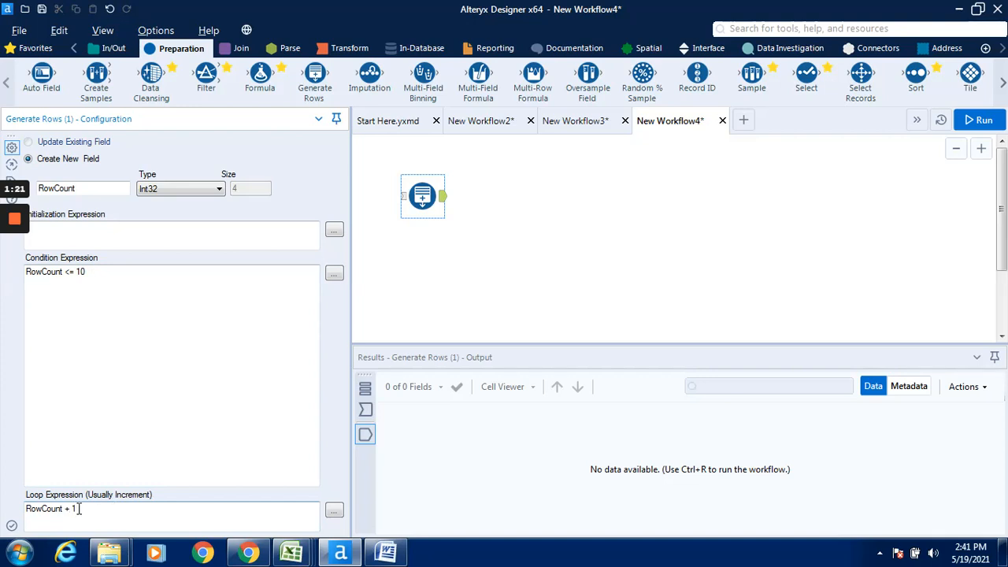
- Run the workflow with the Generate Rows tool's default expressions and review the RowCount output
click(984, 120)
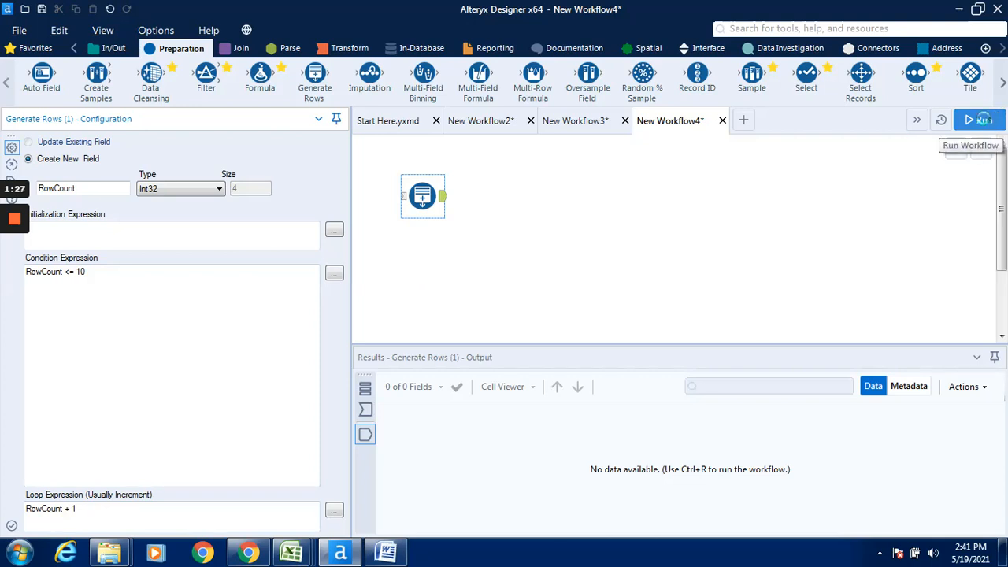
click(983, 120)
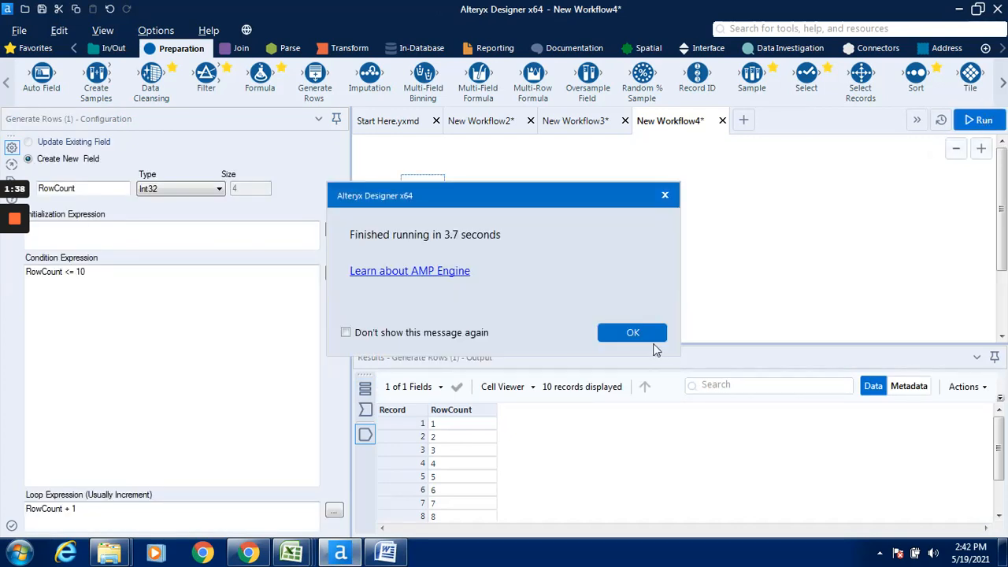
click(656, 338)
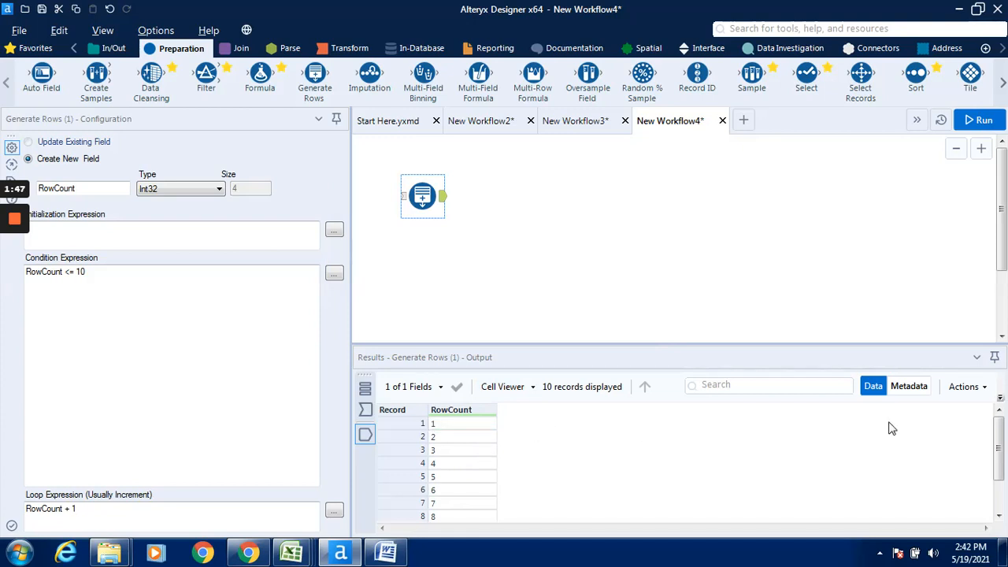
mouse_move(1000, 446)
mouse_down()
mouse_move(1002, 475)
mouse_move(1001, 445)
mouse_up()
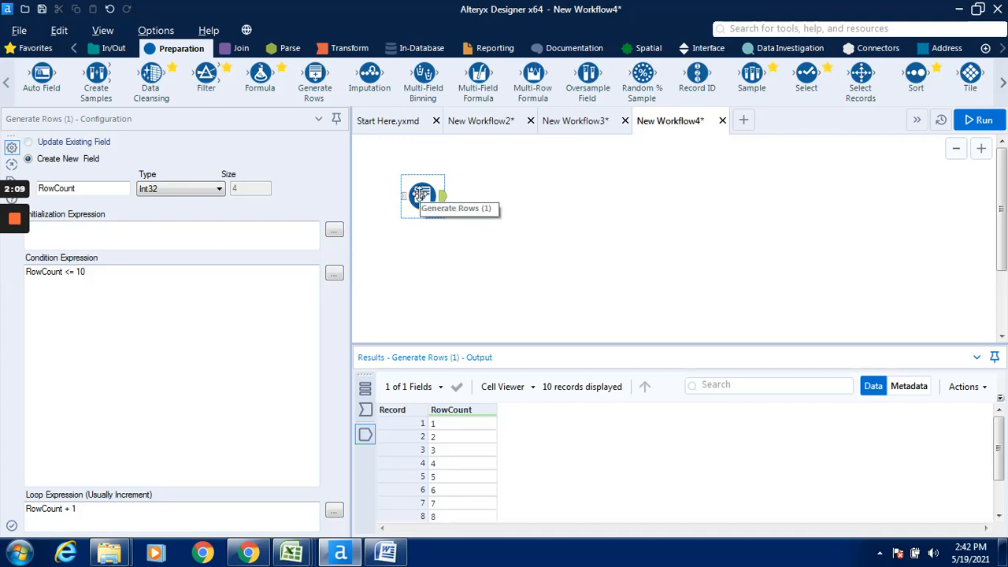
- Add an Input Data tool ahead of the Generate Rows tool, making room for it, and connect its output to Generate Rows
drag(421, 195, 536, 204)
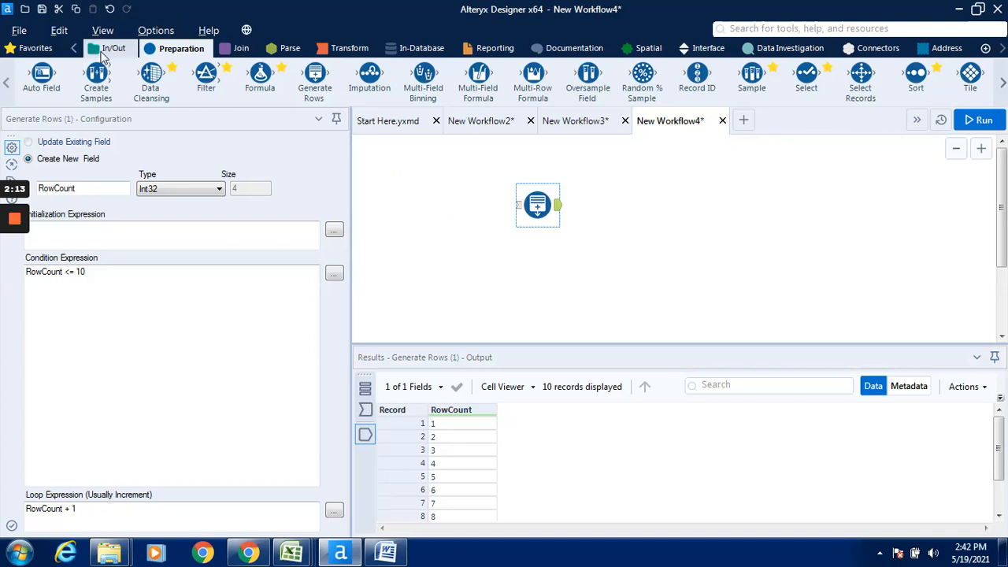
click(110, 48)
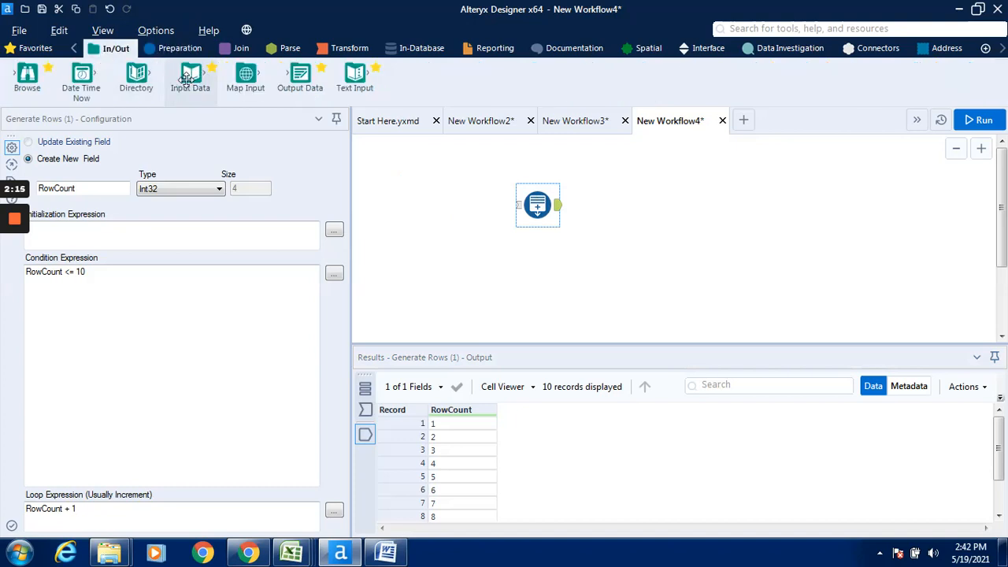
drag(186, 79, 444, 208)
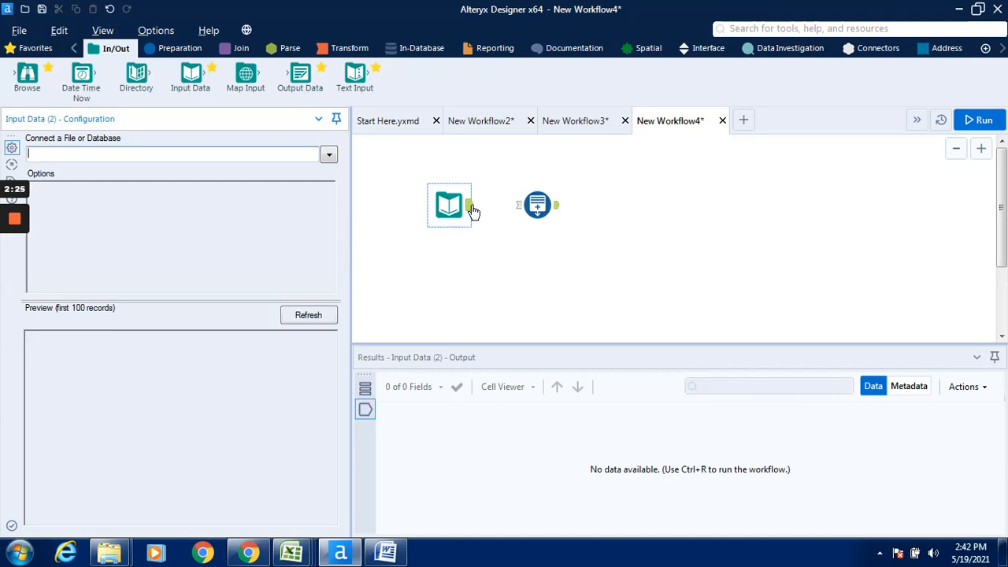
drag(472, 211, 526, 210)
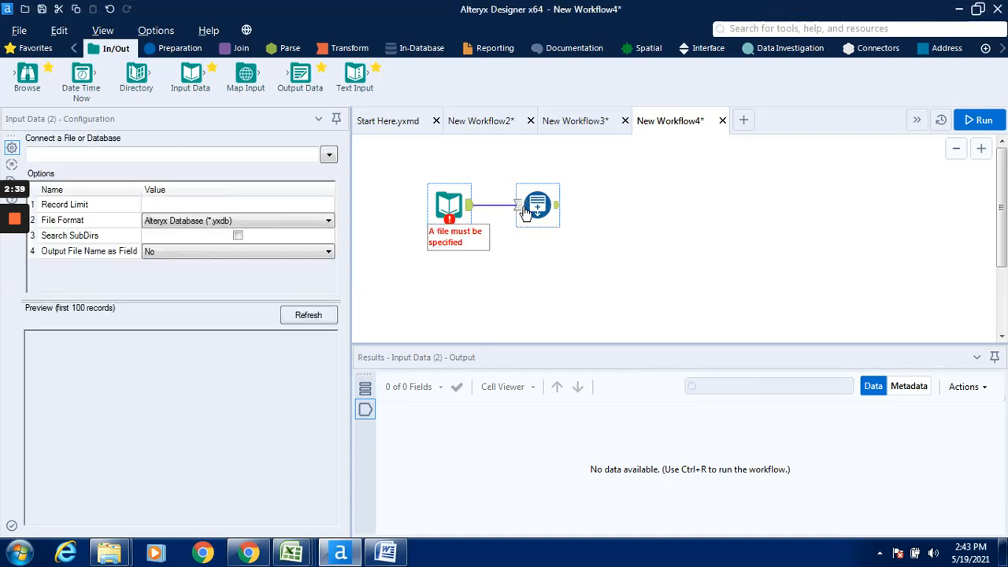
- Connect the Input Data tool to the recent file Office city sales.xlsx, using the Office City Sales sheet
click(329, 157)
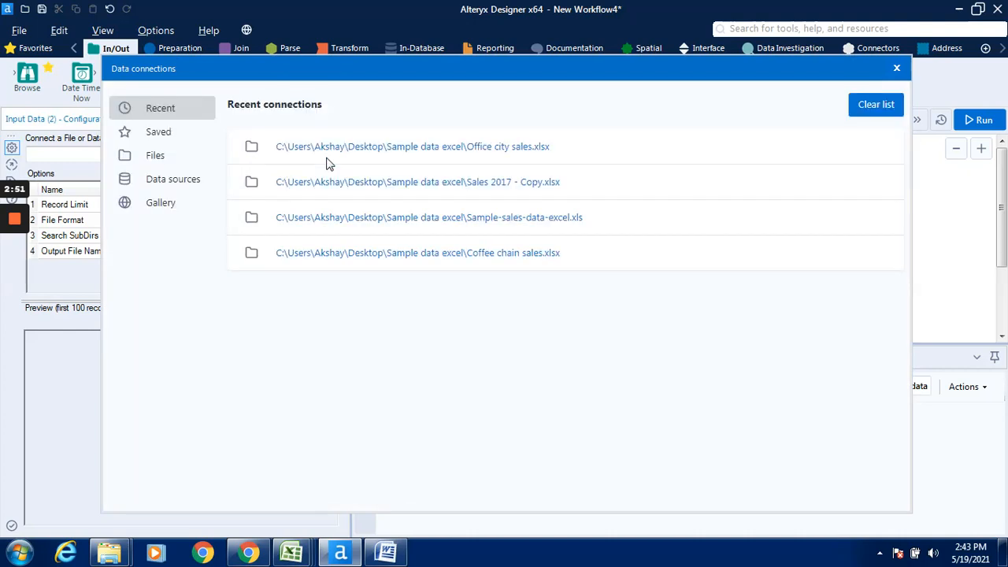
click(364, 154)
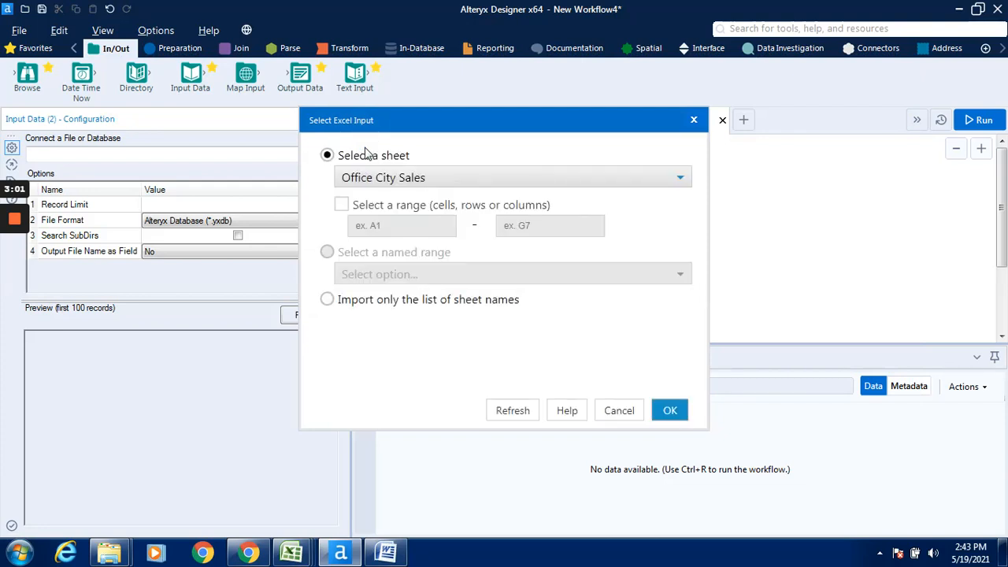
click(671, 410)
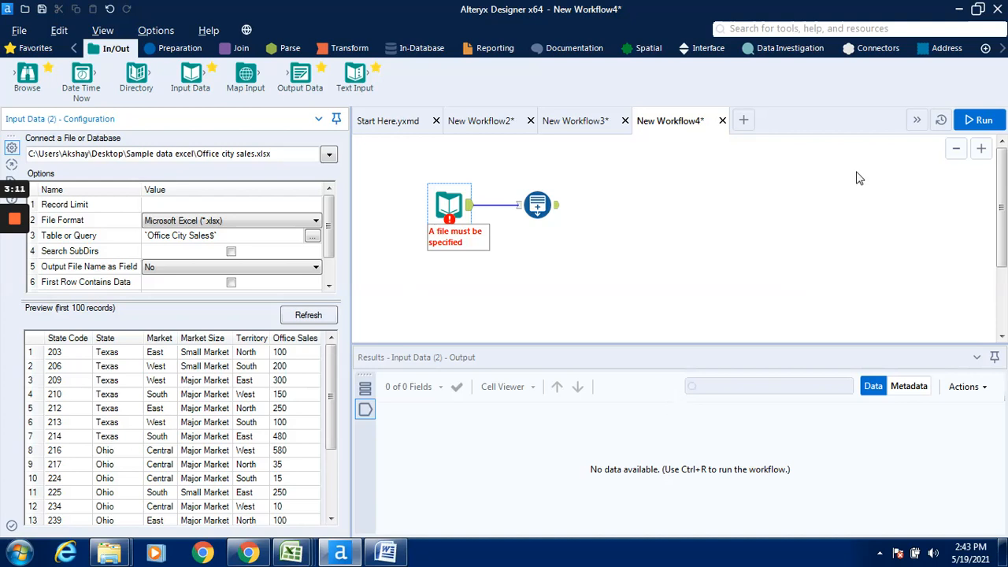
- Run the connected workflow, show the Input Data tool's results and dismiss the completion notice
click(979, 123)
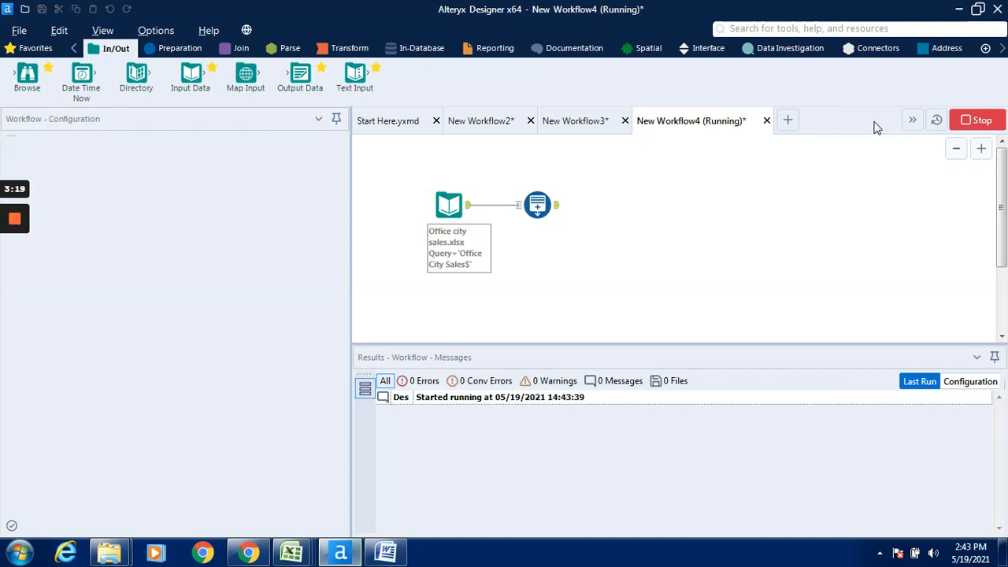
click(433, 226)
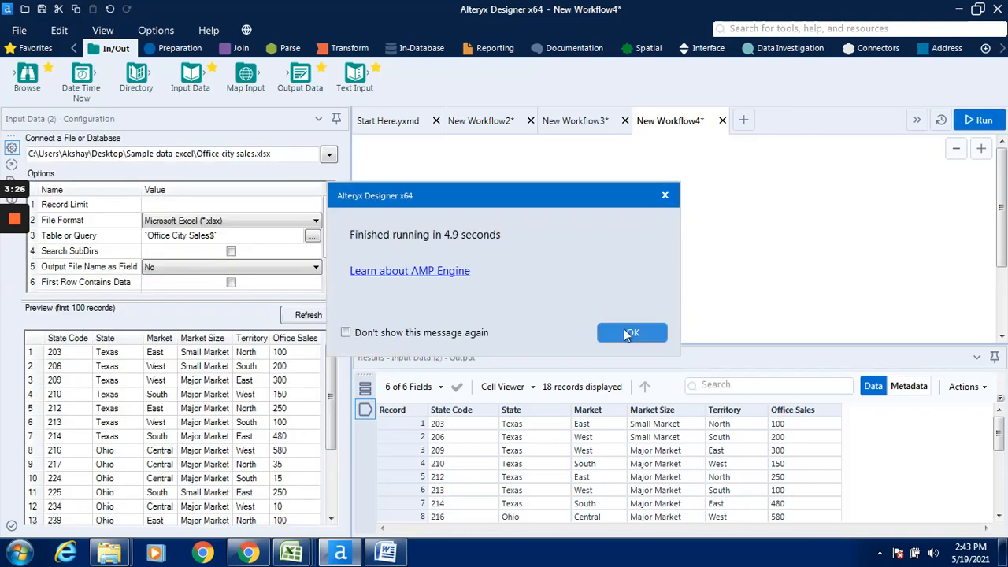
click(630, 333)
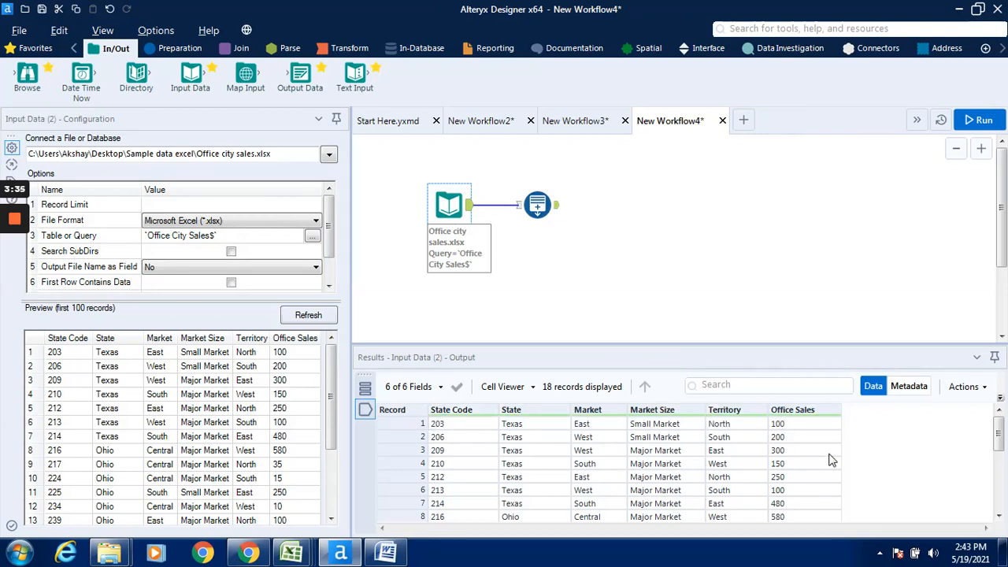
- Examine how RowCount repeats for each input record in the Generate Rows output, and compare it with the Input Data output
click(558, 209)
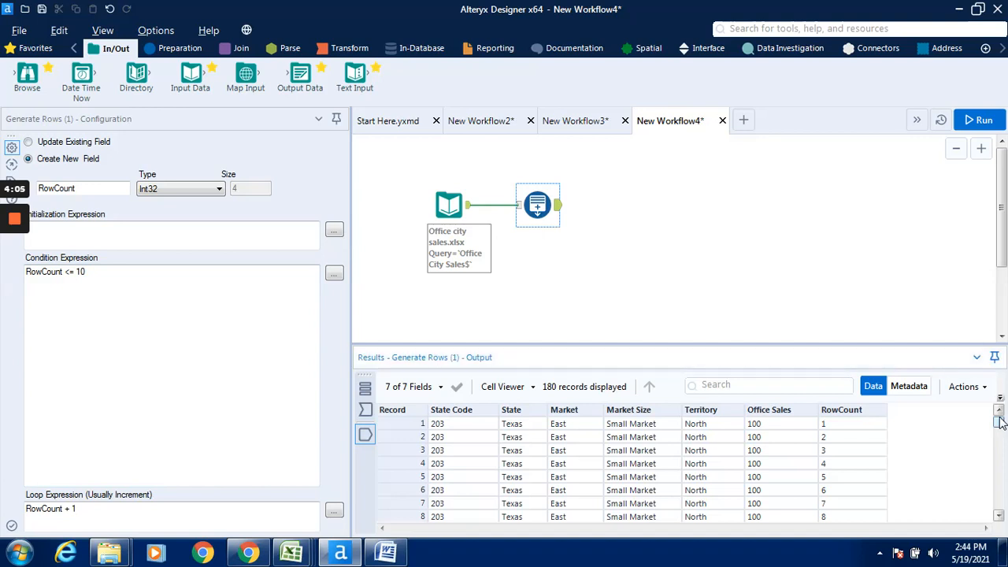
drag(1001, 423, 1001, 427)
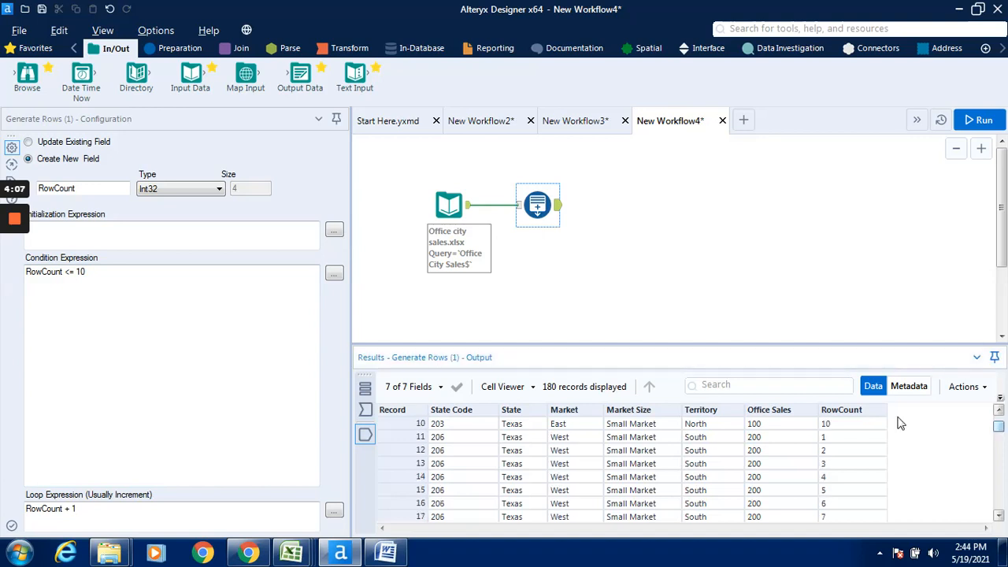
click(840, 430)
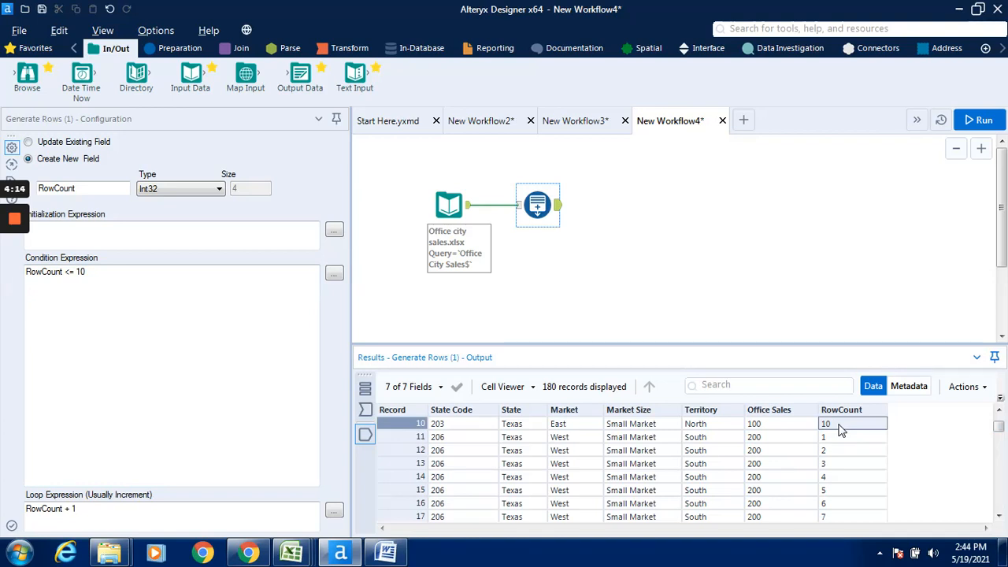
click(836, 438)
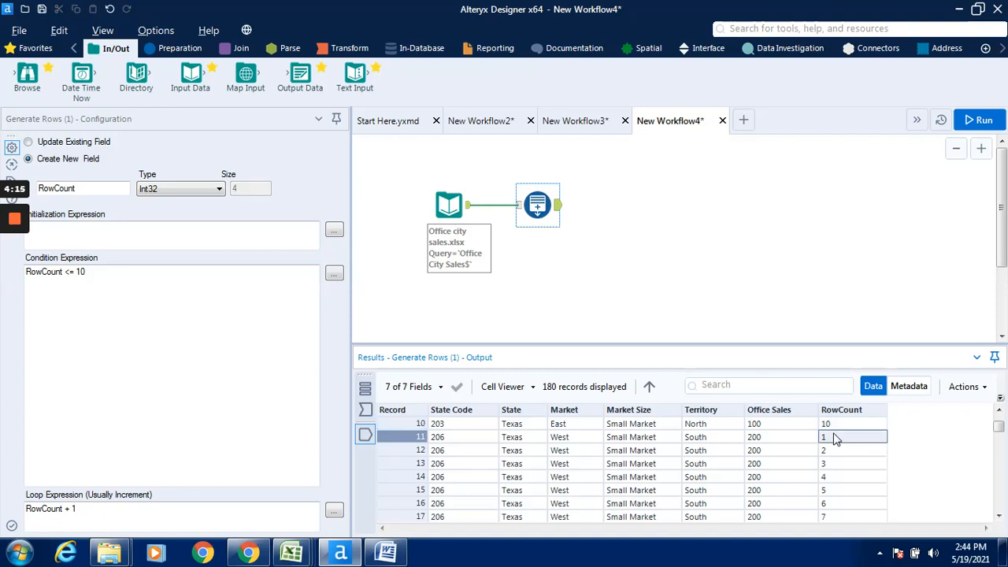
key(Down)
key(Down)
key(Down)
key(Down)
key(Down)
key(Down)
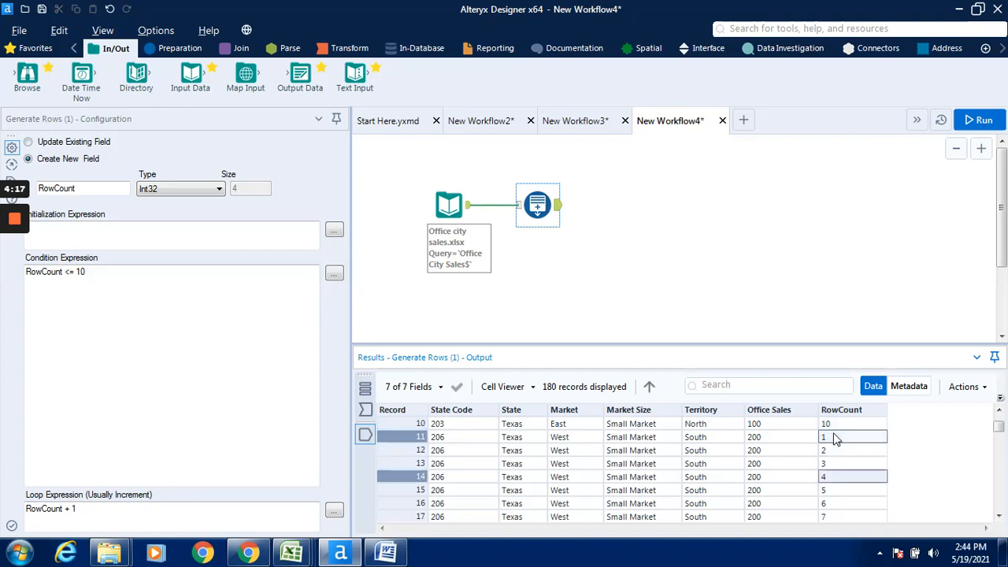
key(Down)
key(Down)
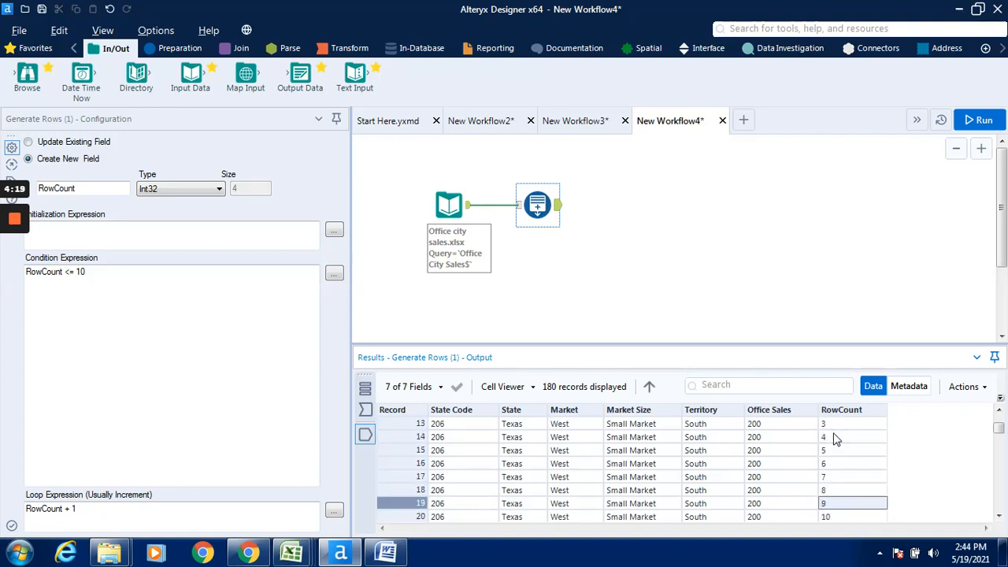
key(Down)
key(Down)
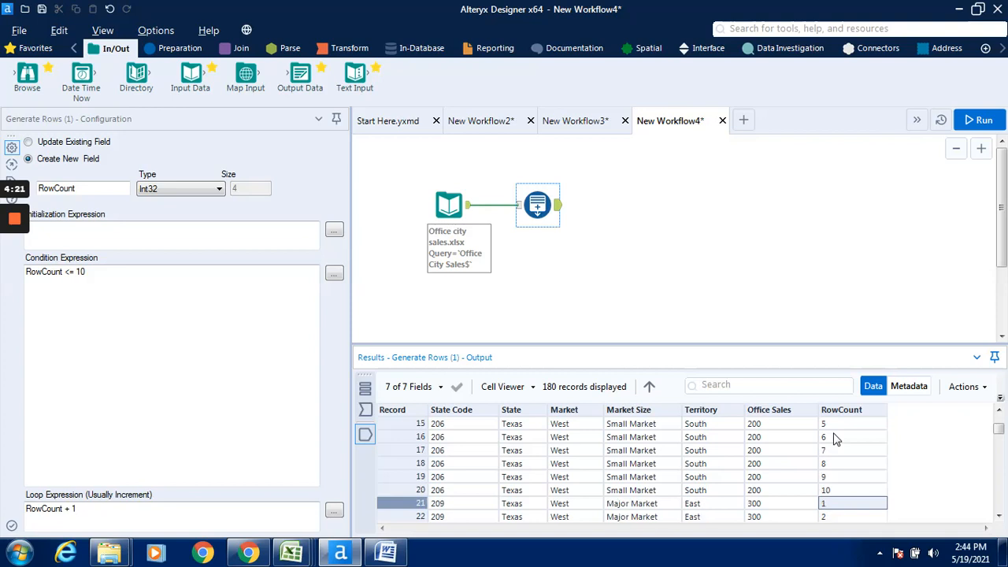
key(Down)
key(Down)
key(Down)
key(Down)
key(Down)
key(Down)
key(Down)
key(Down)
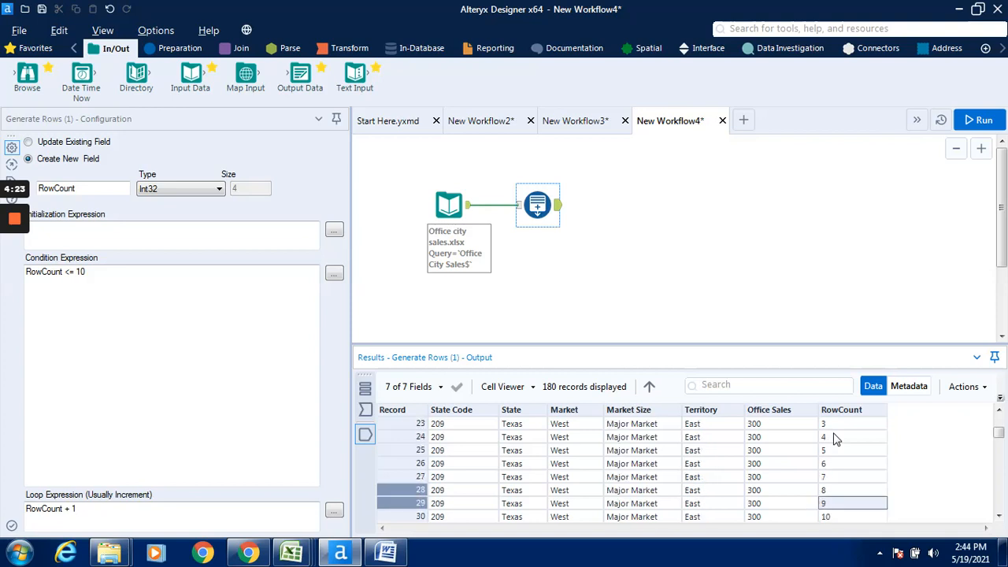
key(Down)
key(Down)
key(Down)
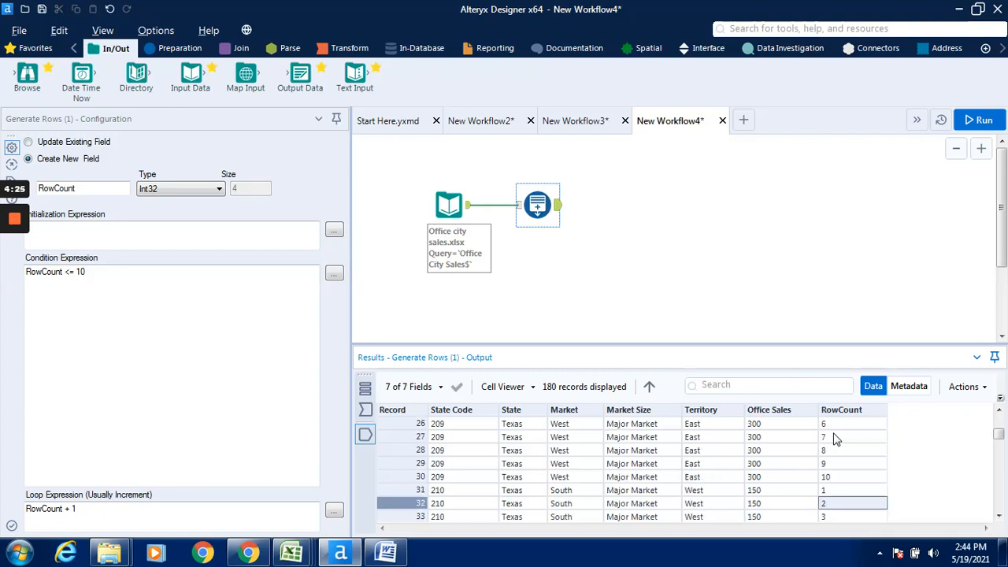
key(Up)
key(Up)
key(Up)
key(Up)
key(Up)
key(Up)
key(Up)
key(Up)
key(Up)
key(Up)
key(Up)
key(Up)
key(Up)
key(Up)
key(Up)
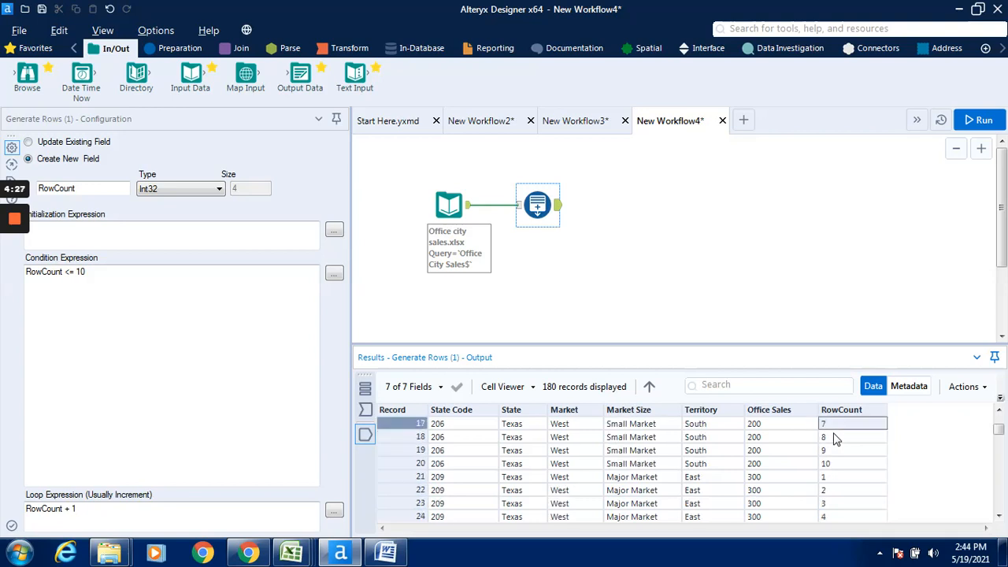
key(Up)
key(Up)
key(Up)
key(Up)
key(Up)
key(Up)
key(Up)
key(Up)
key(Up)
key(Up)
key(Up)
key(Up)
key(Up)
key(Up)
key(Up)
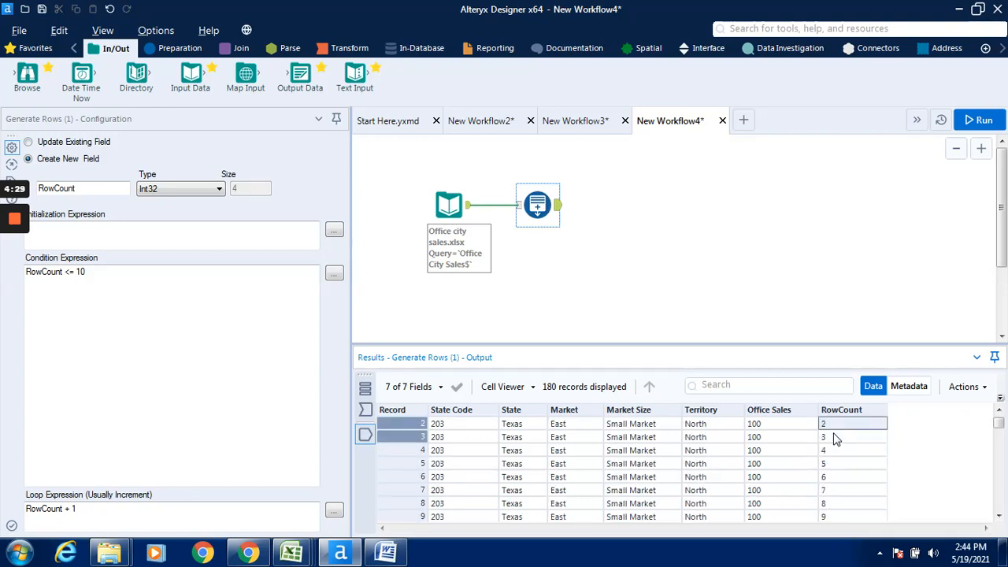
key(Up)
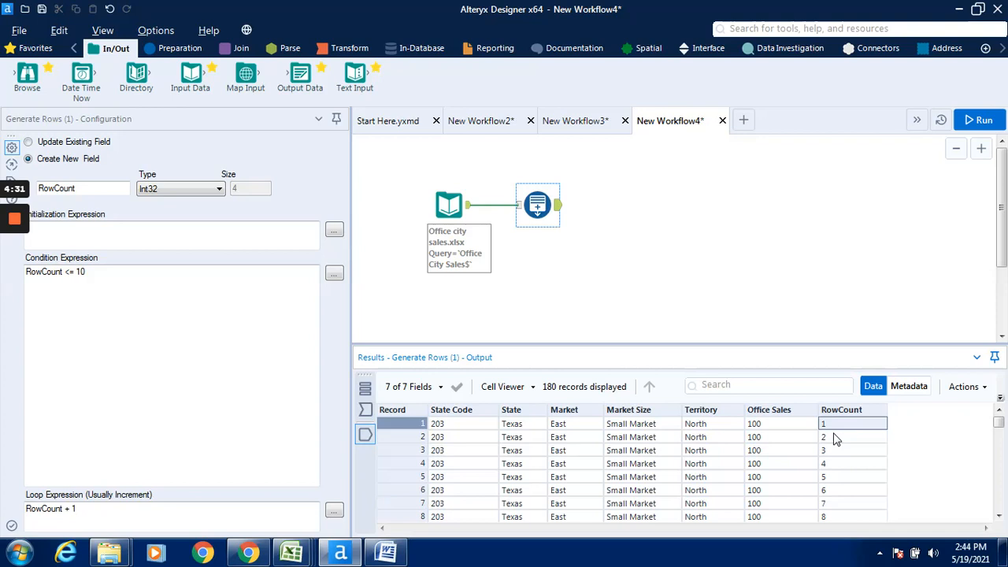
click(471, 214)
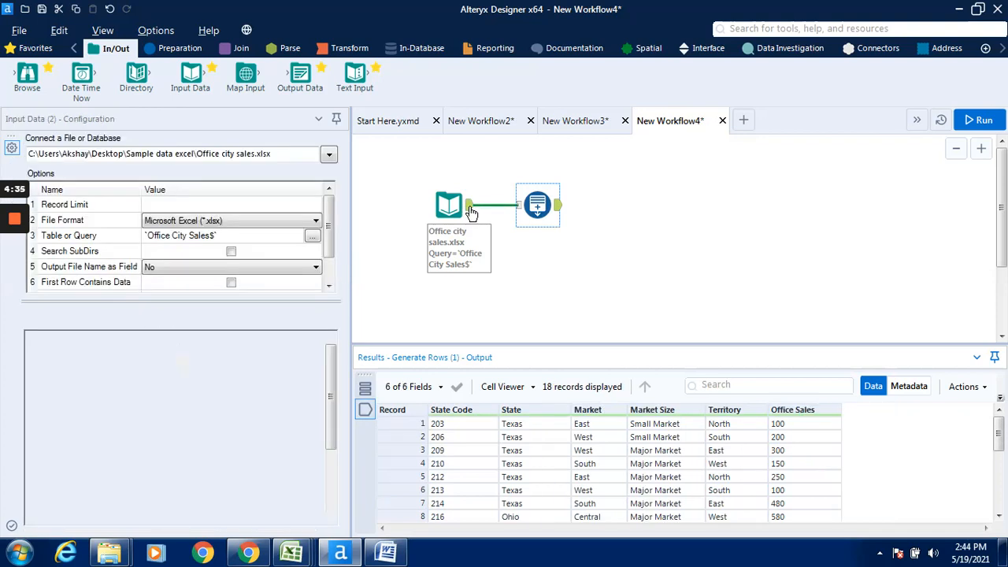
click(557, 209)
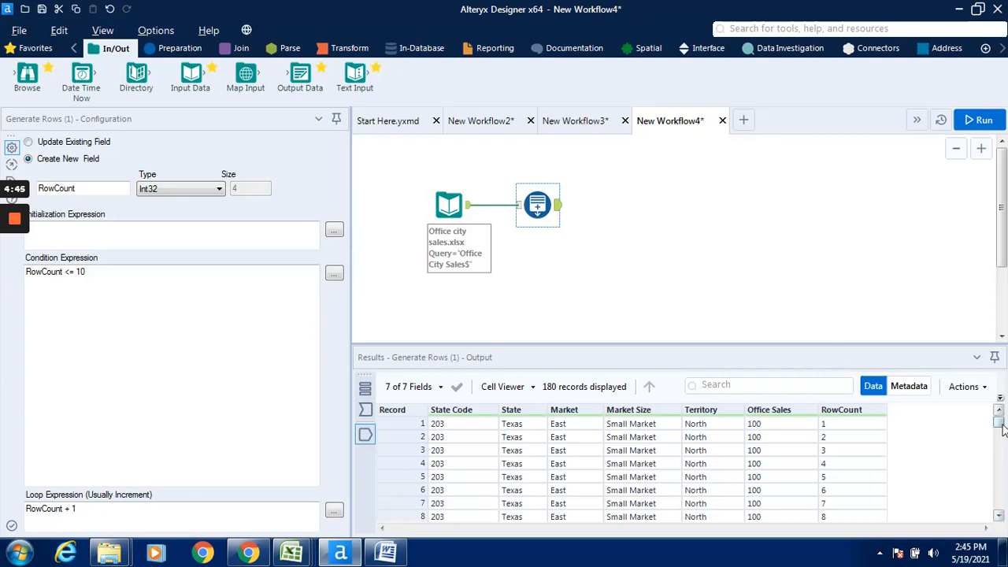
mouse_move(1001, 429)
mouse_down()
mouse_move(996, 529)
mouse_move(1000, 413)
mouse_up()
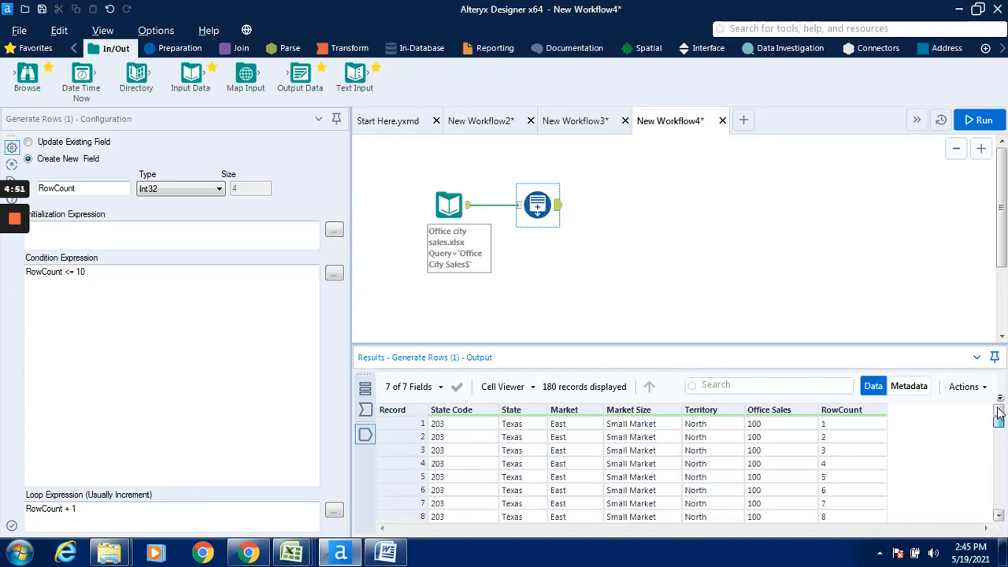
- Rerun the workflow with both tools connected and dismiss the completion notice
click(995, 120)
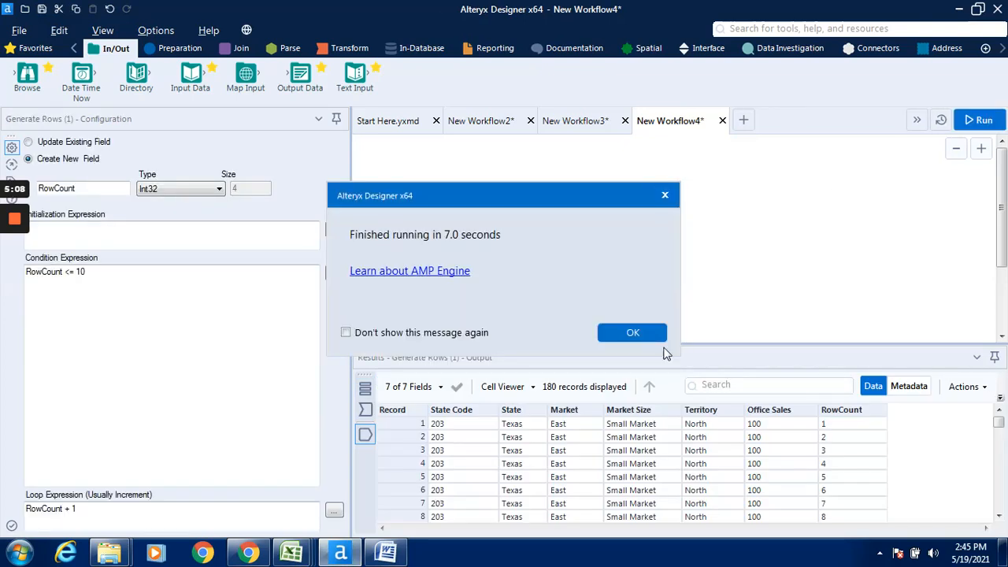
click(633, 333)
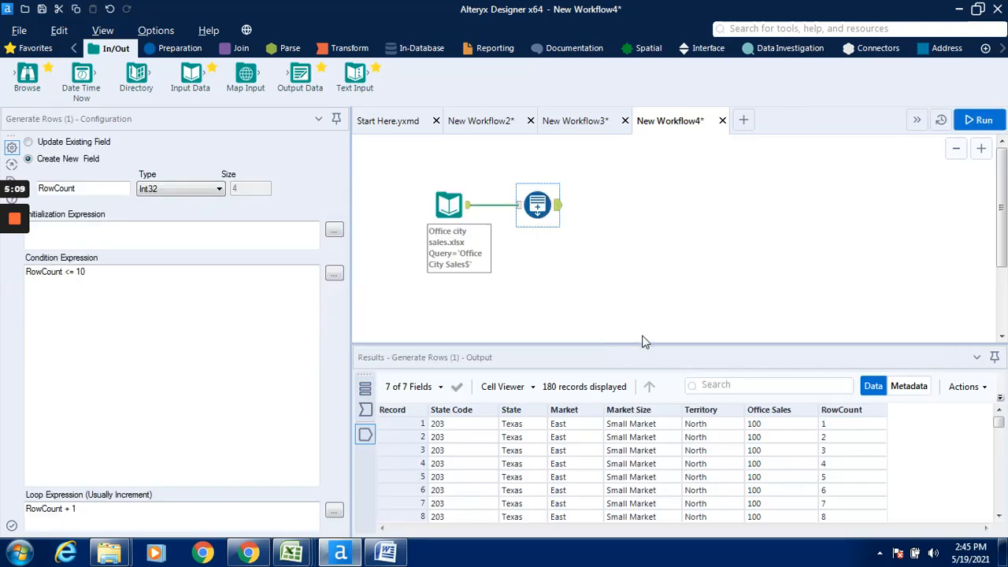